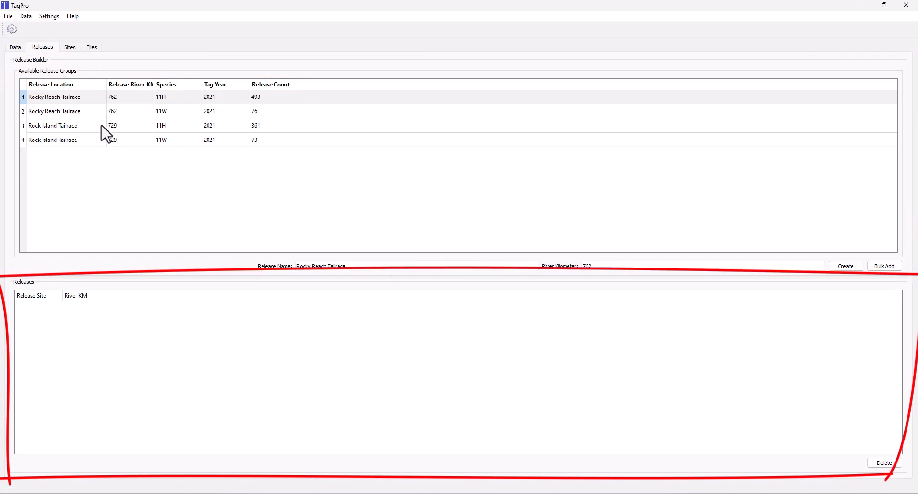
Bulk add all four available release groups to the releases list.
{"action": "left_click", "coordinate": [61, 114], "text": "shift"}
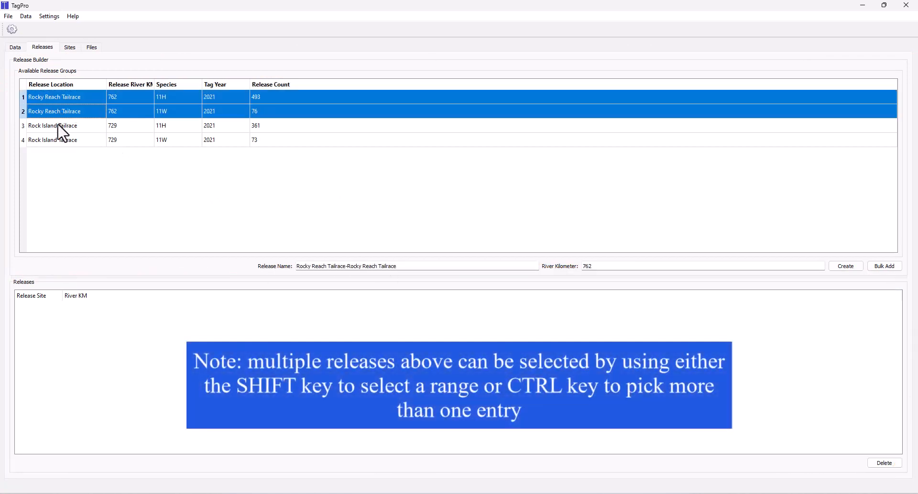
{"action": "left_click", "coordinate": [58, 125], "text": "shift"}
{"action": "left_click", "coordinate": [60, 142], "text": "shift"}
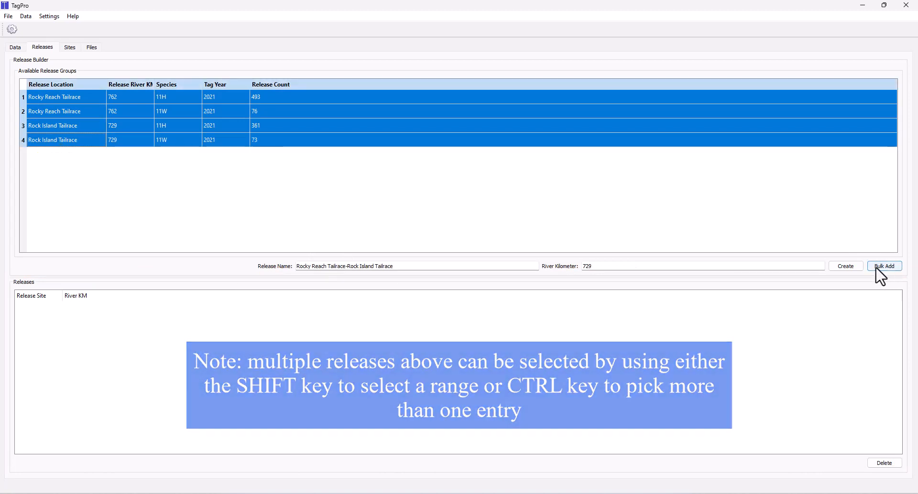
{"action": "left_click", "coordinate": [878, 268]}
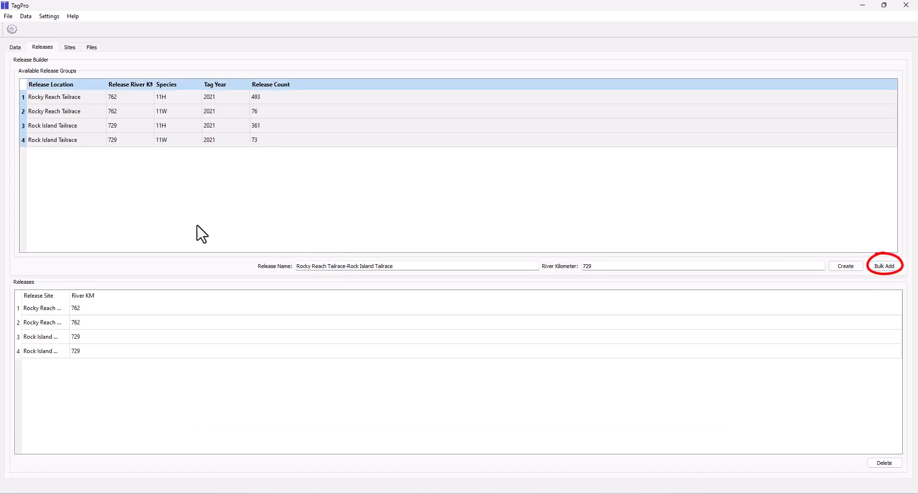
Delete all four entries from the releases list.
{"action": "left_click", "coordinate": [39, 311]}
{"action": "left_click", "coordinate": [40, 320], "text": "shift"}
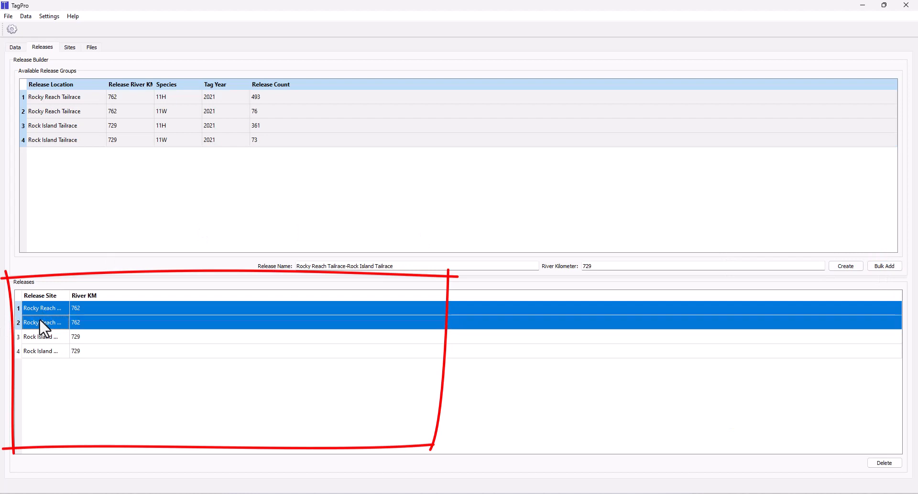
{"action": "left_click", "coordinate": [42, 350], "text": "shift"}
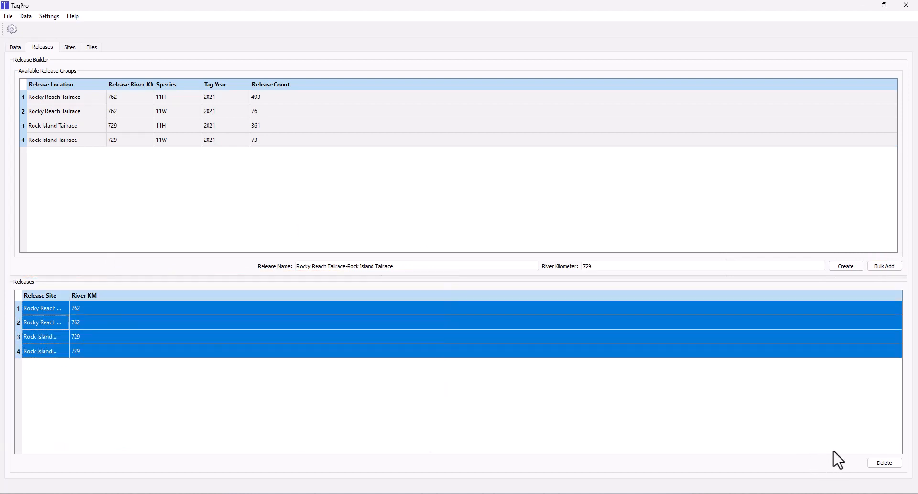
{"action": "left_click", "coordinate": [884, 464]}
Create one combined release from the two Rocky Reach Tailrace groups, named Rocky Reach Tailrace-Rocky Reach Tailrace, at river kilometer 762.
{"action": "left_click", "coordinate": [59, 99]}
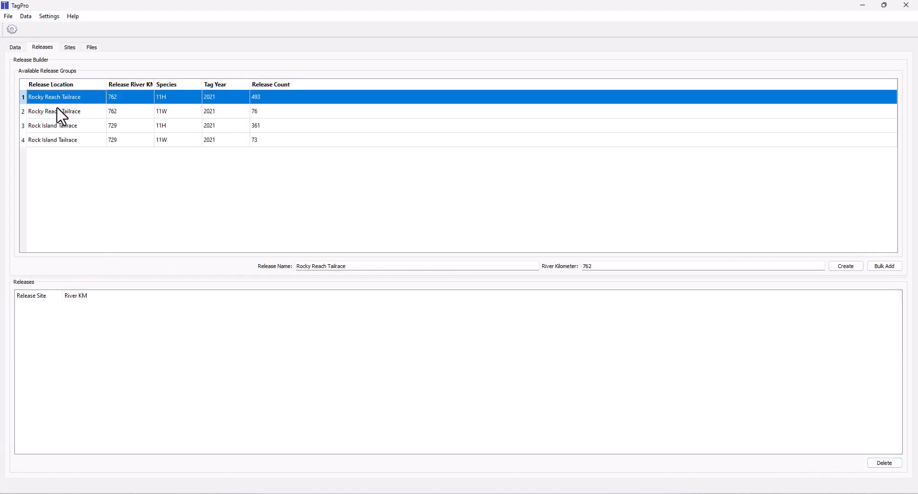
{"action": "left_click", "coordinate": [58, 109], "text": "shift"}
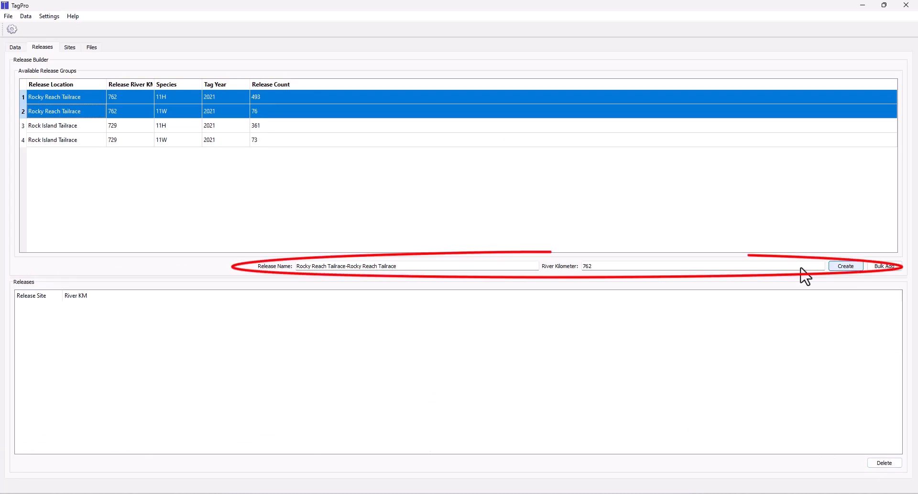
{"action": "triple_click", "coordinate": [379, 268]}
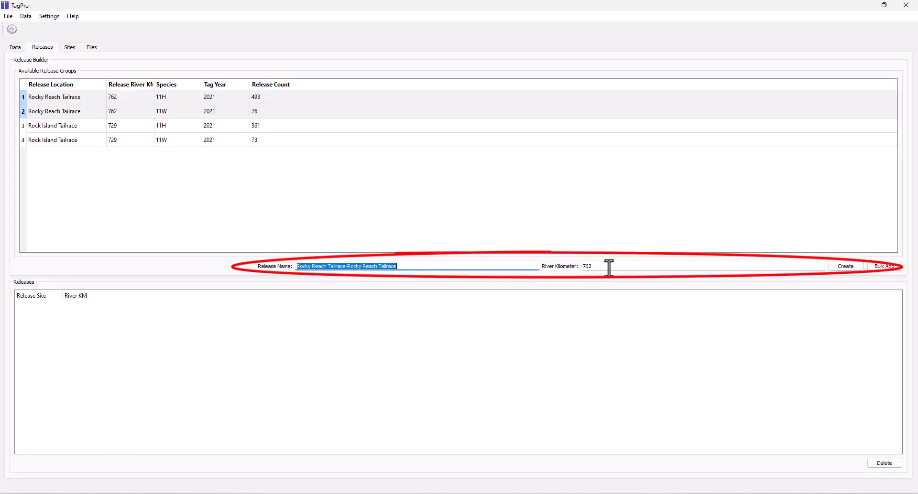
{"action": "left_click", "coordinate": [848, 268]}
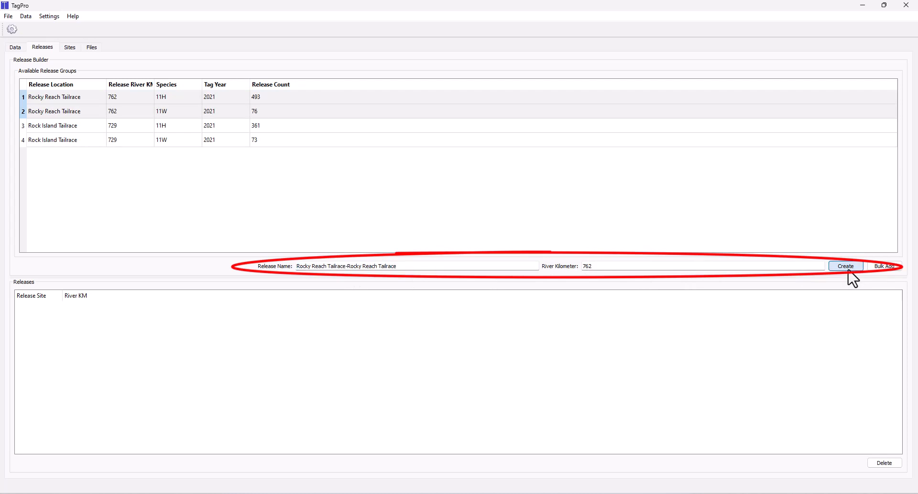
Bulk add all four available release groups as separate releases and widen the Release Site column to show the full names.
{"action": "left_click", "coordinate": [44, 102]}
{"action": "left_click_drag", "start_coordinate": [45, 103], "coordinate": [425, 180]}
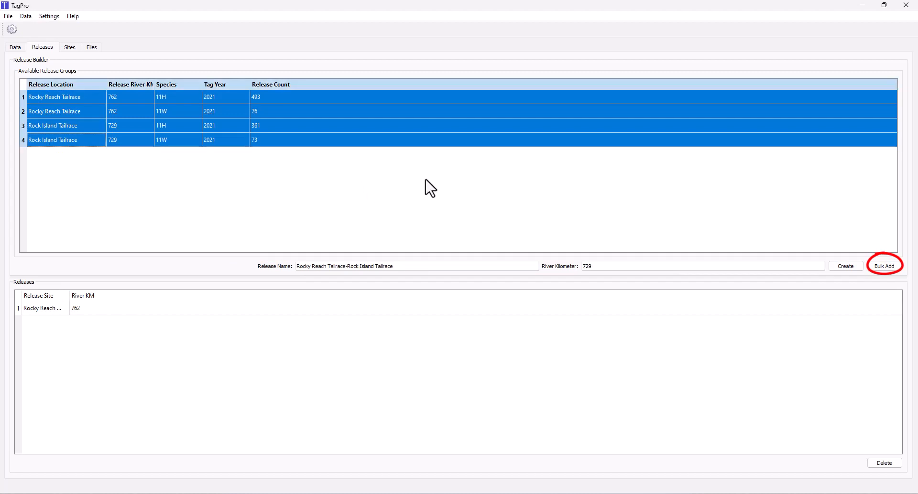
{"action": "left_click", "coordinate": [897, 281]}
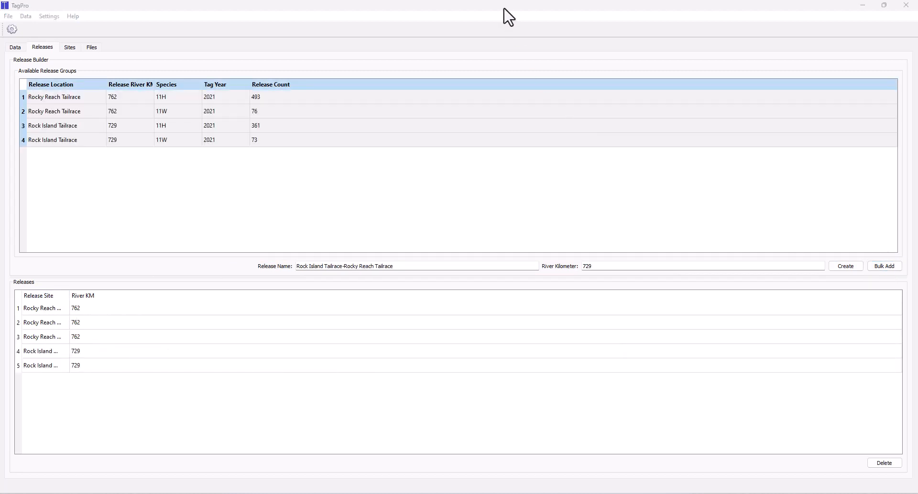
{"action": "left_click", "coordinate": [505, 27]}
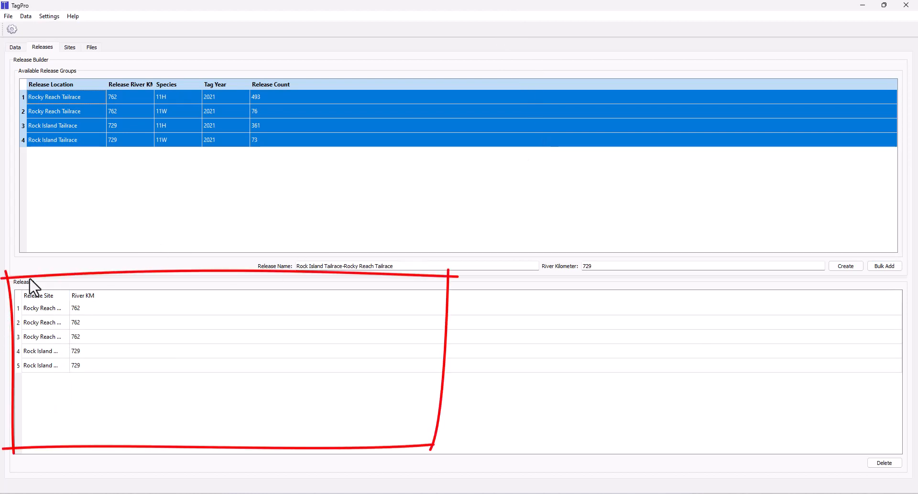
{"action": "left_click_drag", "start_coordinate": [70, 292], "coordinate": [179, 293]}
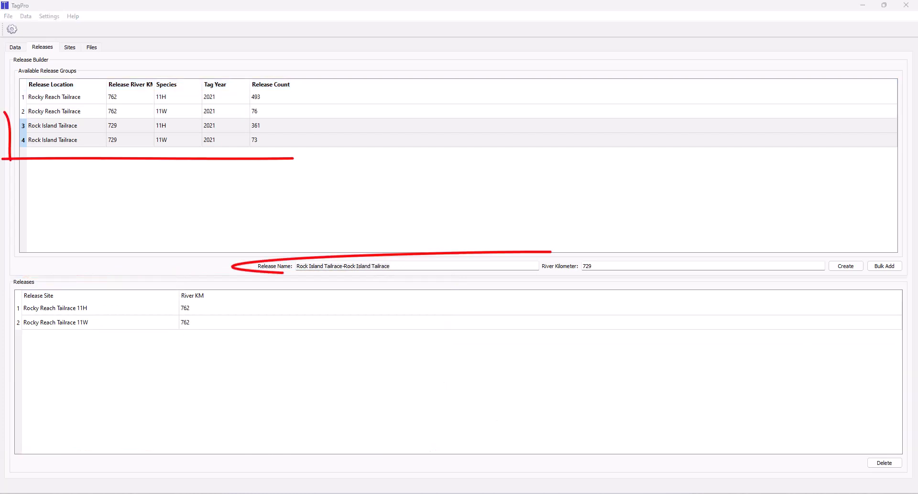
Create a combined release named "RI Tailrace all species" from the two Rock Island Tailrace groups at river kilometer 729.
{"action": "left_click", "coordinate": [335, 184]}
{"action": "left_click", "coordinate": [59, 127]}
{"action": "left_click", "coordinate": [50, 144], "text": "shift"}
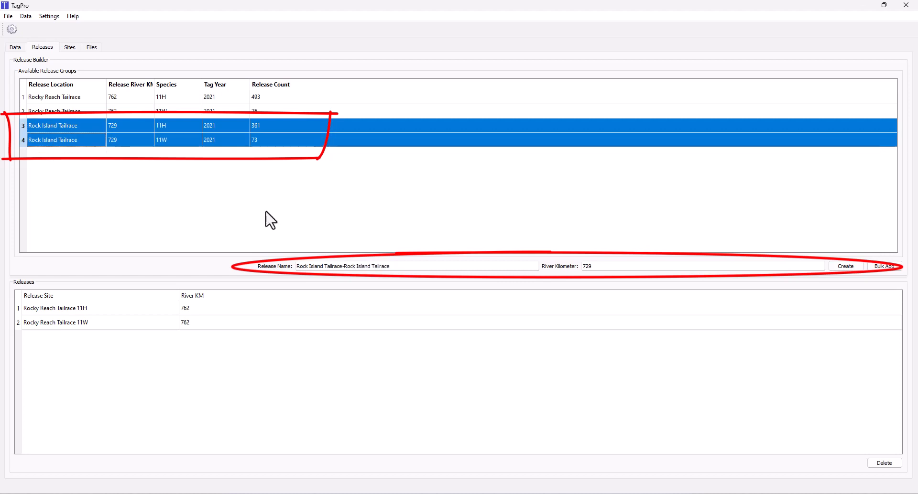
{"action": "left_click_drag", "start_coordinate": [395, 267], "coordinate": [246, 253]}
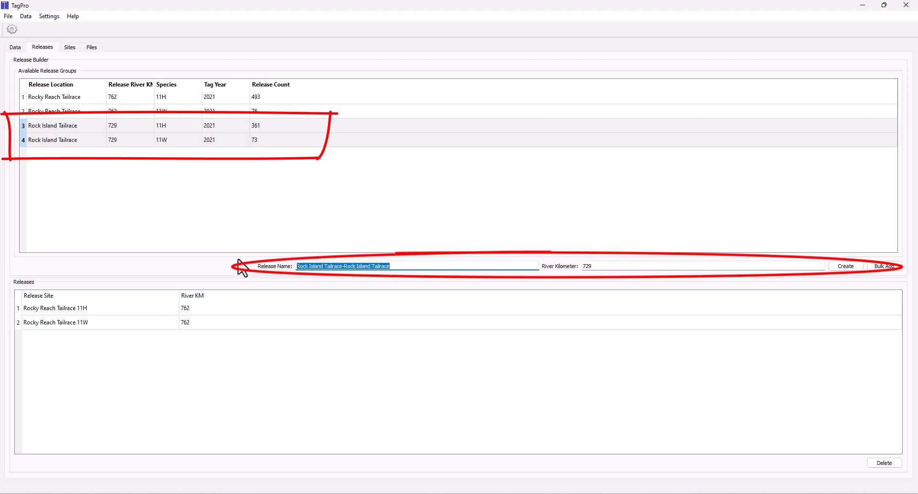
{"action": "type", "text": "RI Tailrace all species"}
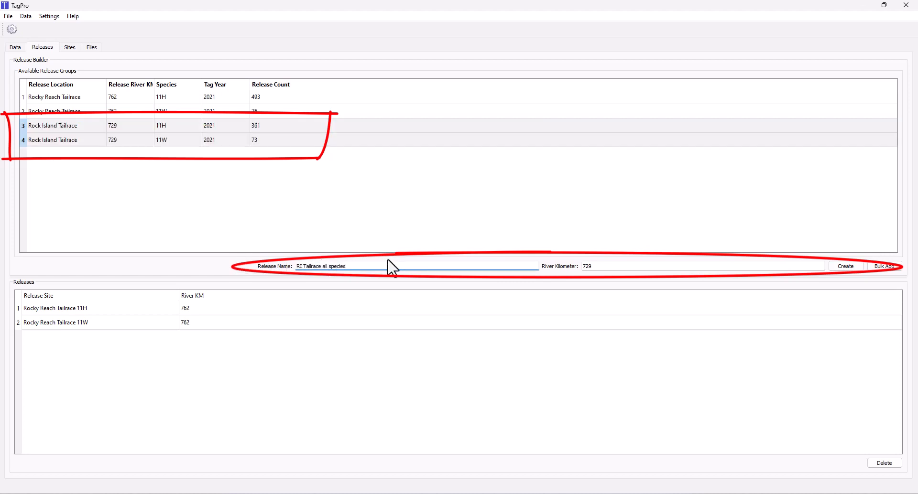
{"action": "left_click", "coordinate": [844, 267]}
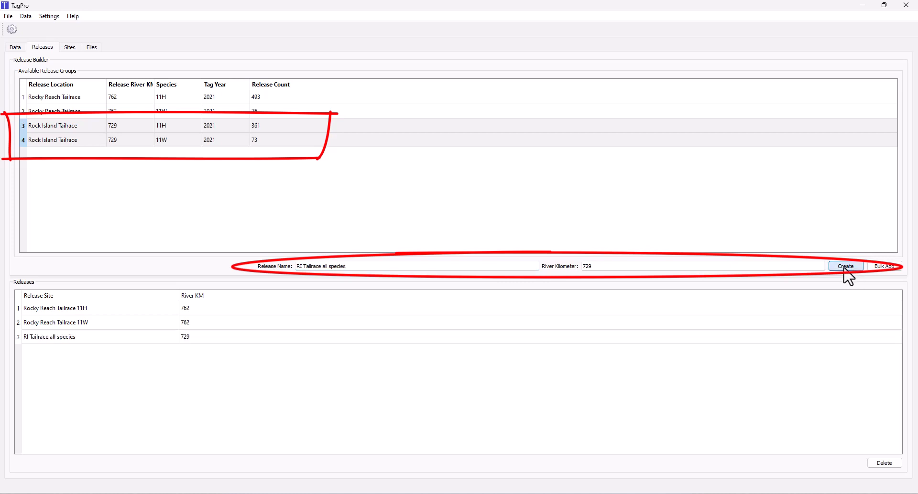
{"action": "left_click", "coordinate": [349, 267]}
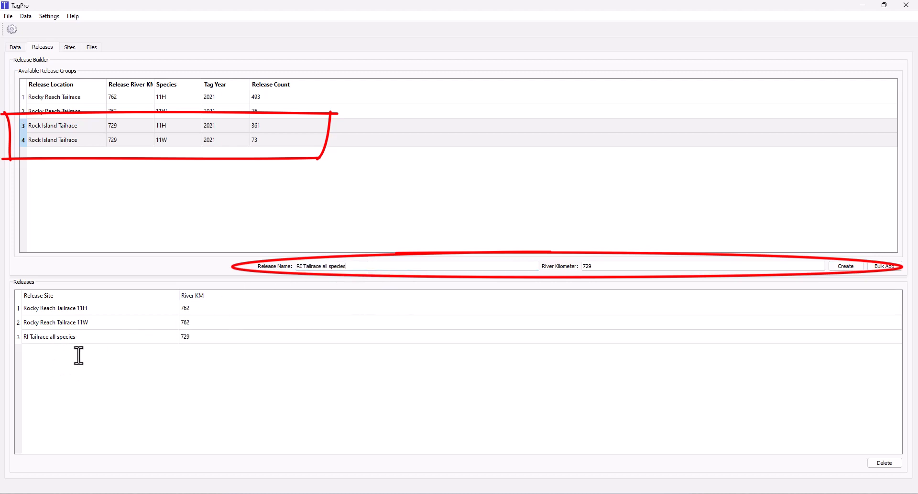
{"action": "key", "text": "ctrl+a"}
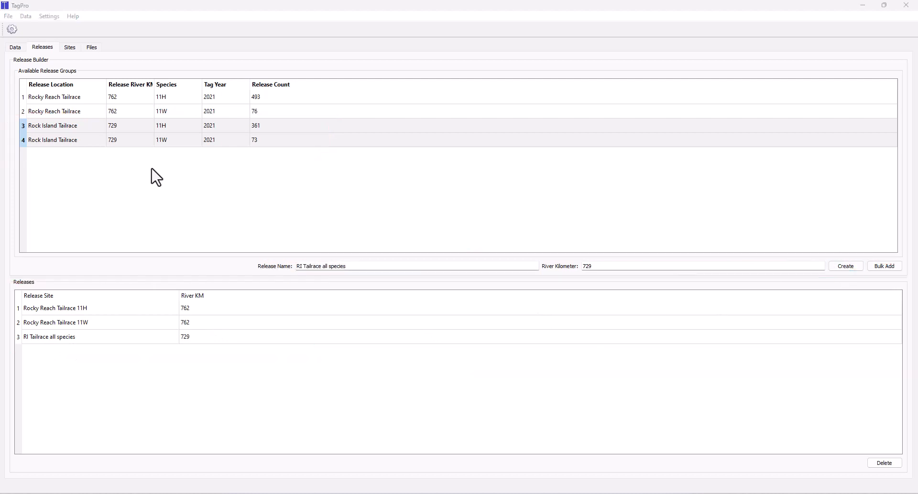
Bulk add the arrays RIBZ, RIFB and RIDF as individual detection sites.
{"action": "left_click", "coordinate": [69, 48]}
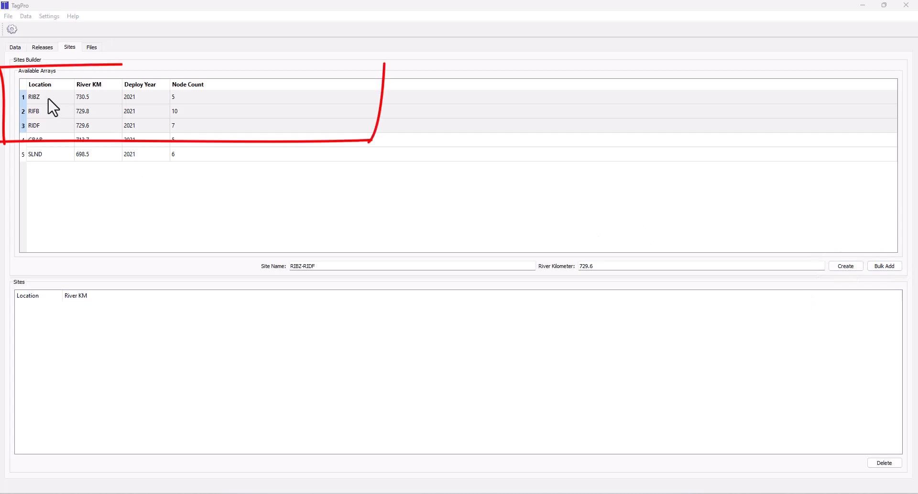
{"action": "left_click", "coordinate": [48, 99]}
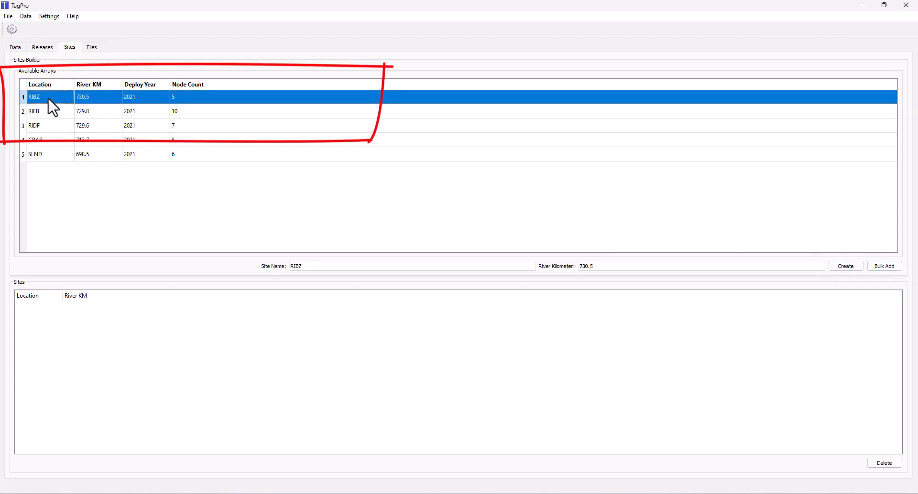
{"action": "left_click", "coordinate": [48, 125], "text": "shift"}
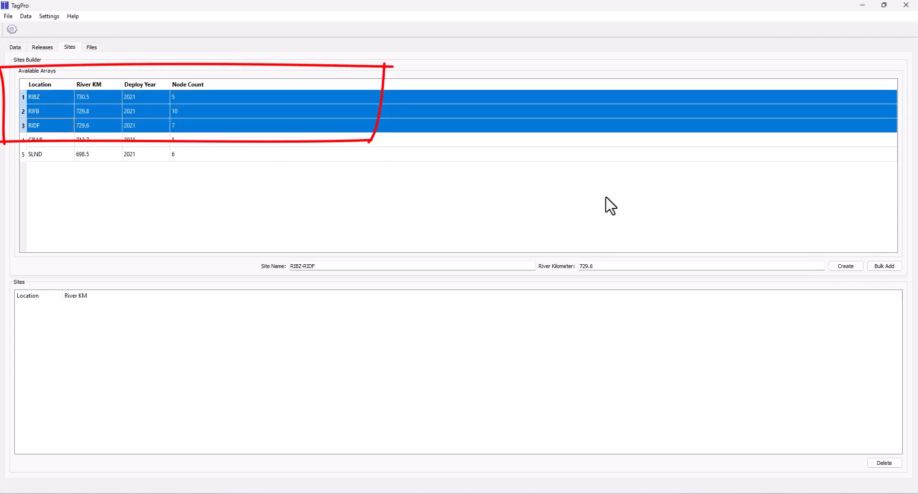
{"action": "left_click", "coordinate": [884, 266]}
Create a combined site named "Final" from the arrays CBAR and SLND at river kilometer 698.5.
{"action": "left_click", "coordinate": [44, 140]}
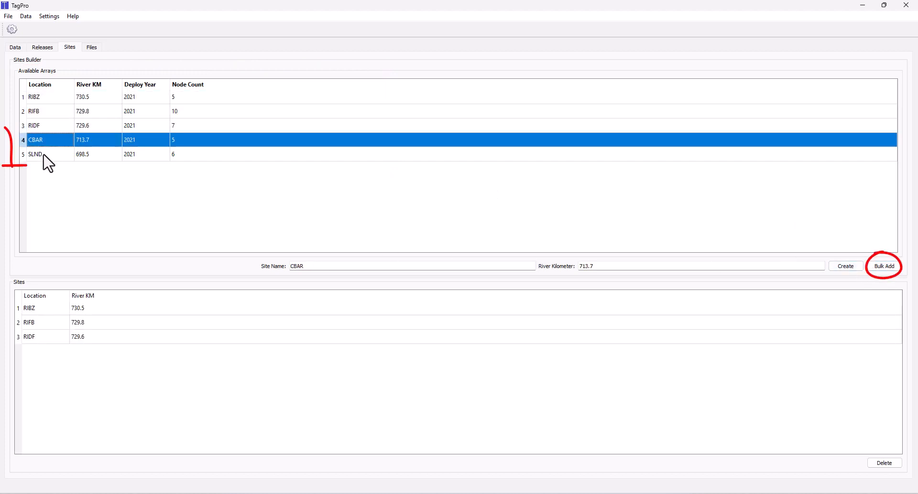
{"action": "left_click", "coordinate": [43, 154], "text": "shift"}
{"action": "left_click_drag", "start_coordinate": [321, 266], "coordinate": [285, 266]}
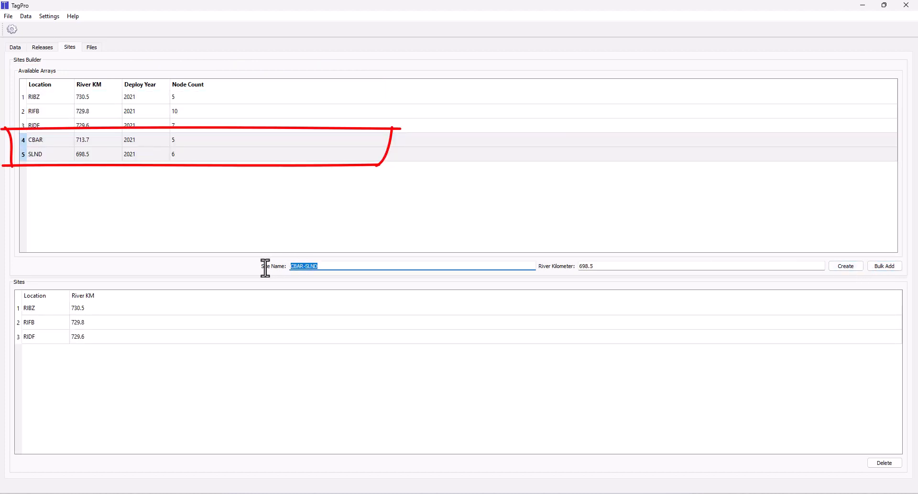
{"action": "type", "text": "Final"}
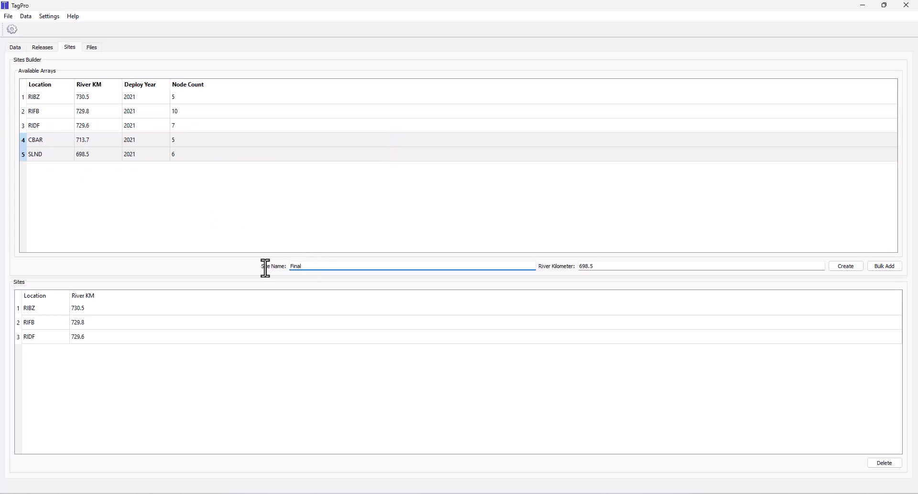
{"action": "left_click", "coordinate": [859, 264]}
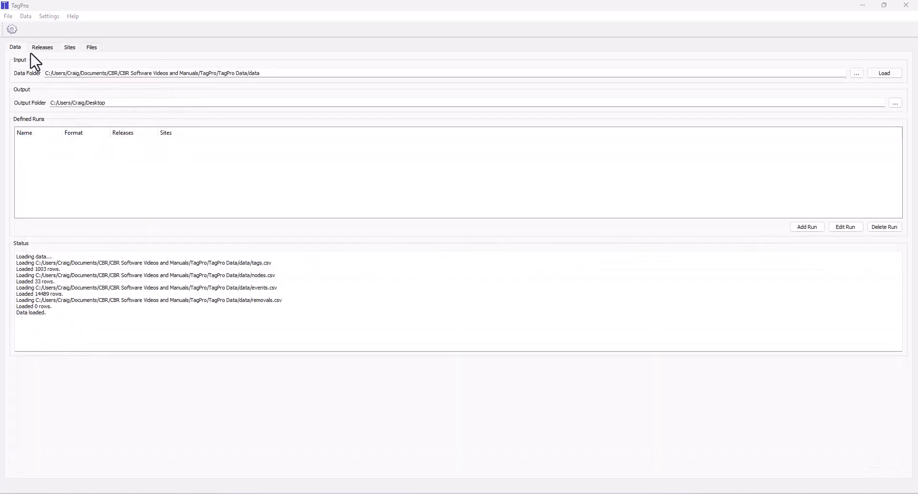
{"action": "left_click", "coordinate": [41, 48]}
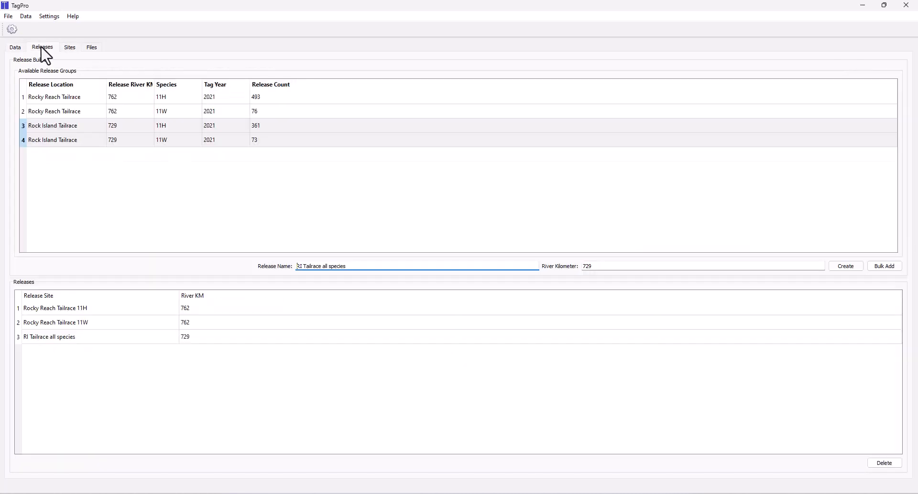
{"action": "left_click", "coordinate": [68, 49]}
{"action": "left_click", "coordinate": [17, 49]}
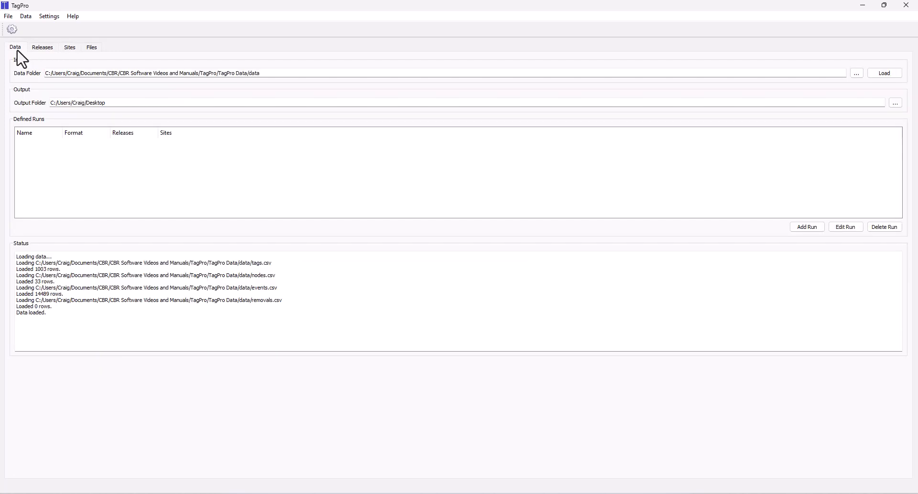
Start a new run definition named "TagPro Example" with the ATLAS output format.
{"action": "left_click", "coordinate": [808, 228]}
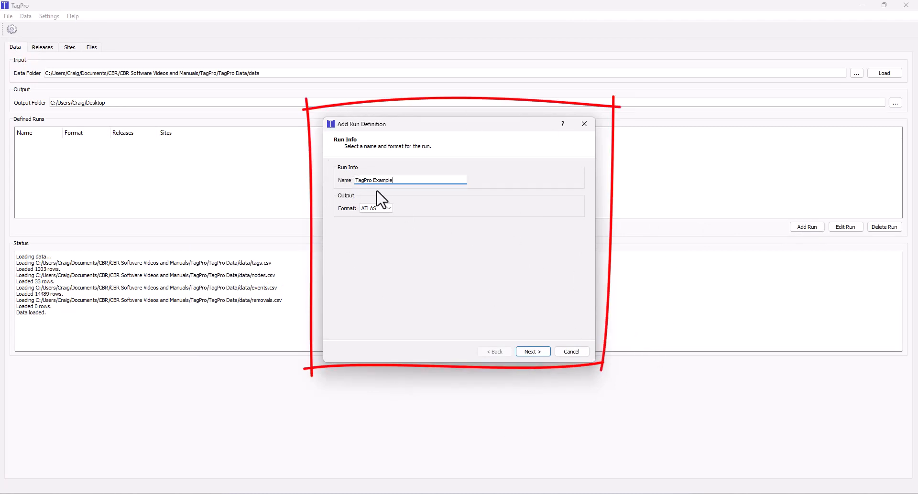
{"action": "left_click", "coordinate": [384, 210]}
{"action": "left_click", "coordinate": [526, 356]}
{"action": "left_click", "coordinate": [521, 353]}
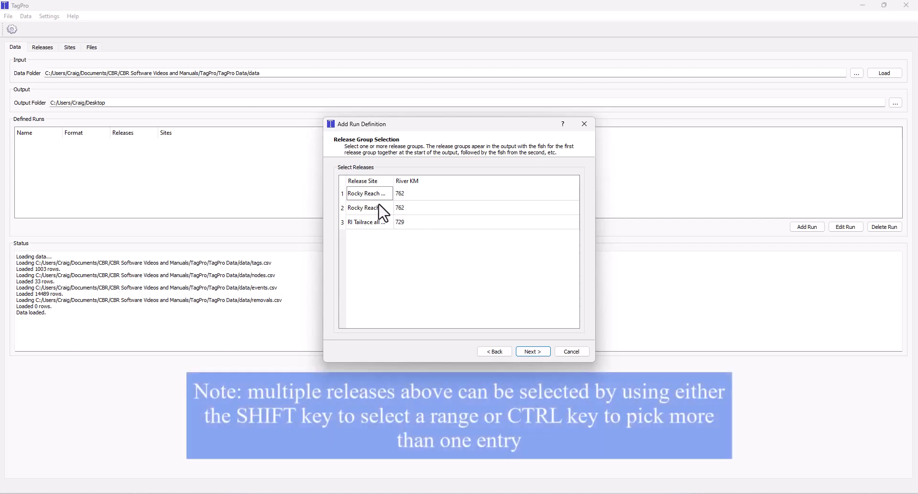
Assign the release "RI Tailrace all species" and the sites RIBZ, RIFB, RIDF and Final, completing the run definition.
{"action": "left_click", "coordinate": [371, 222]}
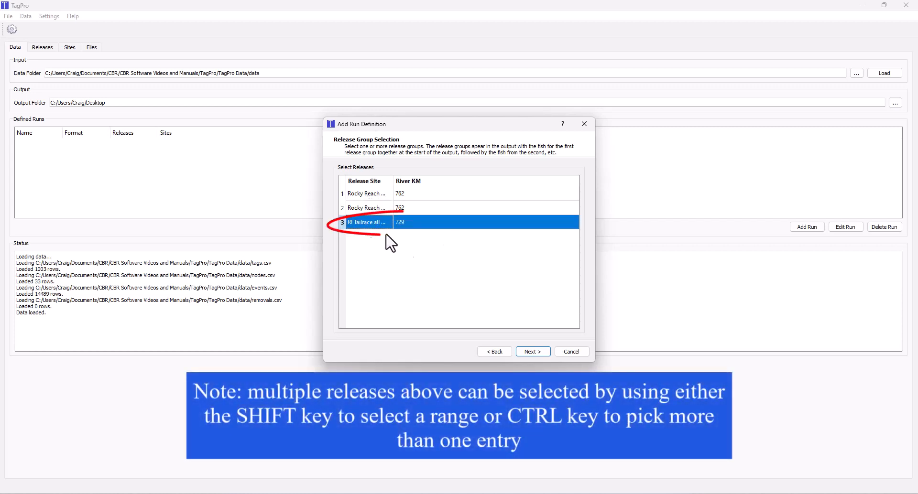
{"action": "left_click", "coordinate": [531, 352]}
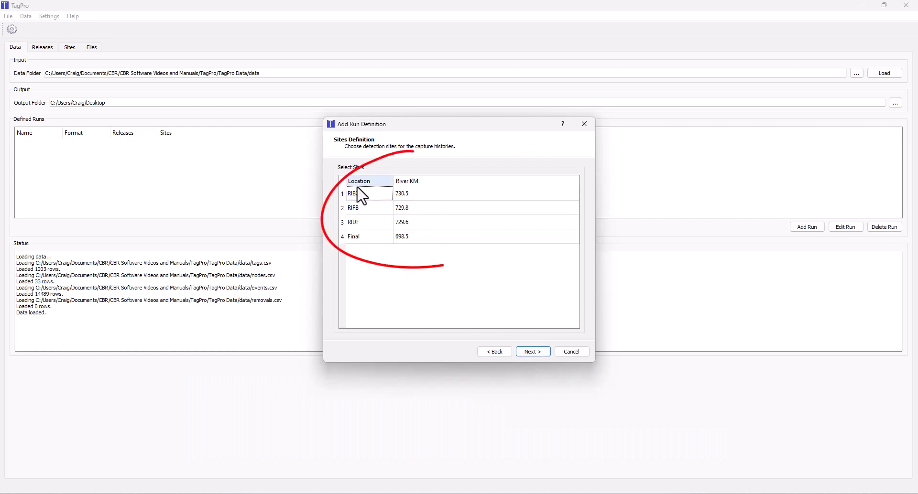
{"action": "mouse_move", "coordinate": [362, 194]}
{"action": "left_mouse_down"}
{"action": "mouse_move", "coordinate": [375, 210]}
{"action": "mouse_move", "coordinate": [375, 237]}
{"action": "left_mouse_up"}
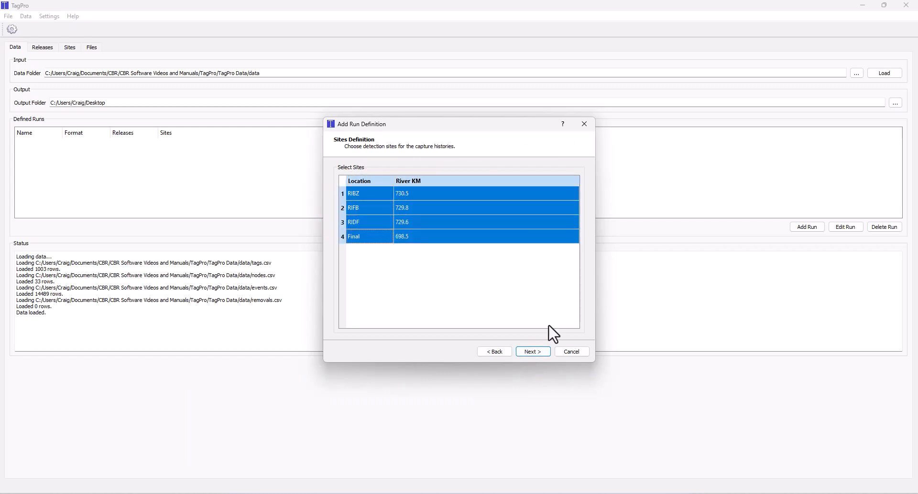
{"action": "left_click", "coordinate": [533, 352]}
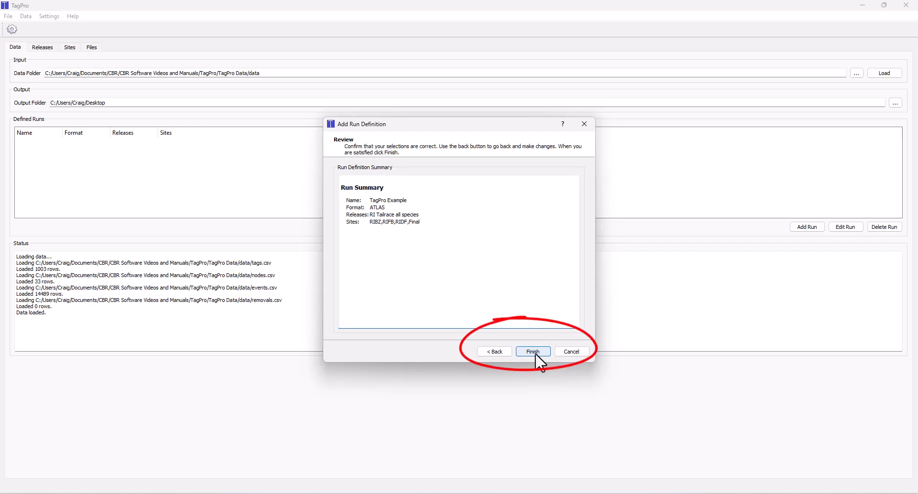
{"action": "left_click", "coordinate": [533, 352]}
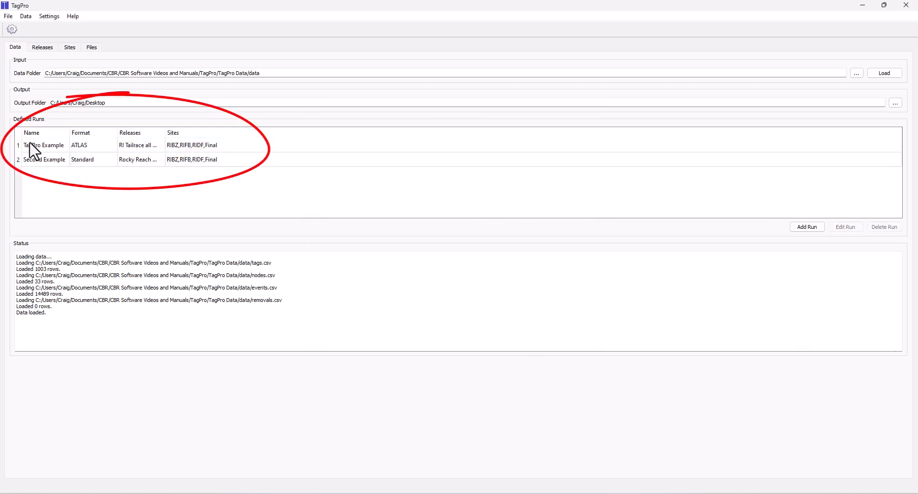
Process the runs "TagPro Example" and "Second Example" together and dismiss the completion notice.
{"action": "left_click", "coordinate": [37, 147]}
{"action": "left_click", "coordinate": [42, 157], "text": "shift"}
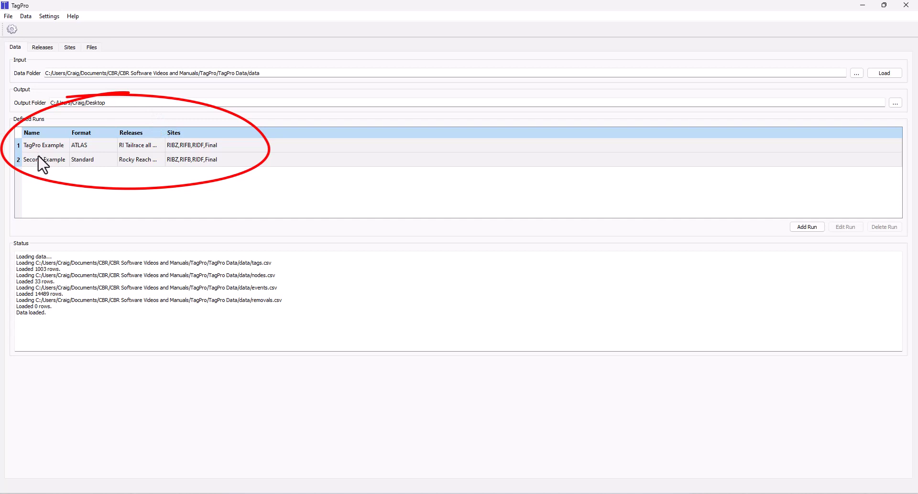
{"action": "left_click", "coordinate": [12, 30]}
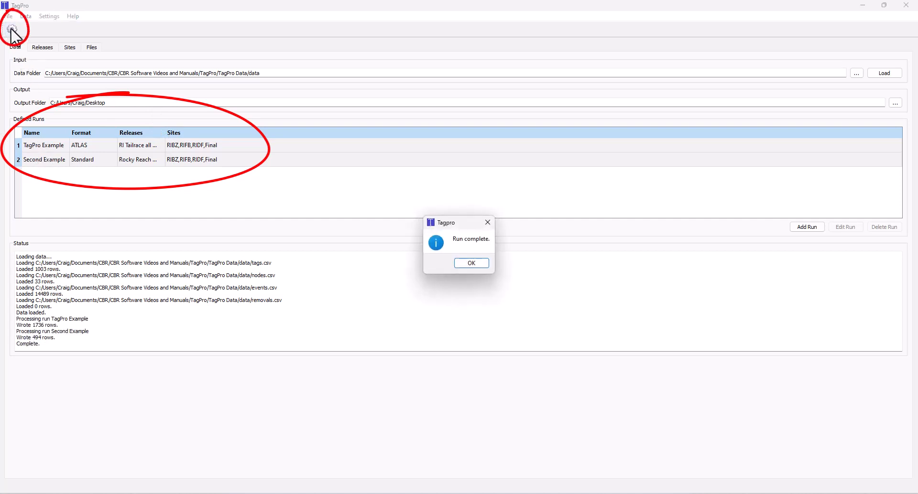
{"action": "key", "text": "Return"}
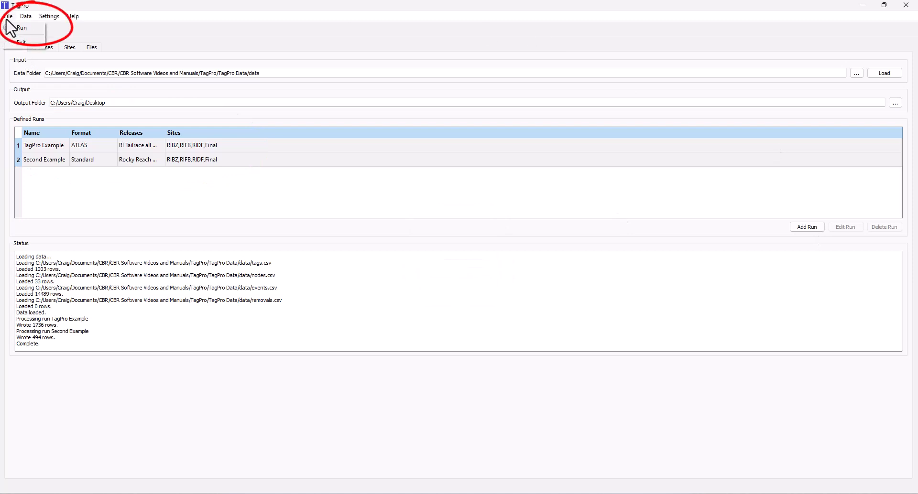
Locate the output file "TagPro Example_ATLAS" in the Desktop folder in File Explorer.
{"action": "left_click", "coordinate": [8, 16]}
{"action": "left_click", "coordinate": [304, 87]}
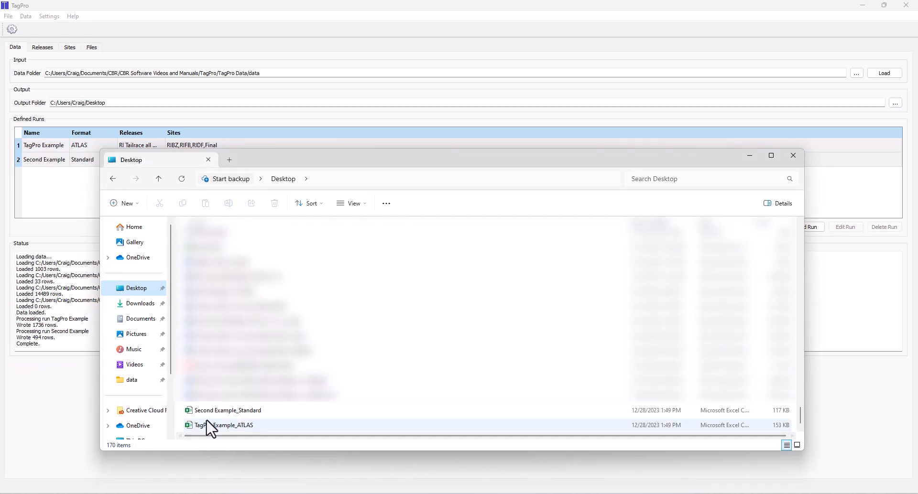
{"action": "left_click", "coordinate": [215, 425]}
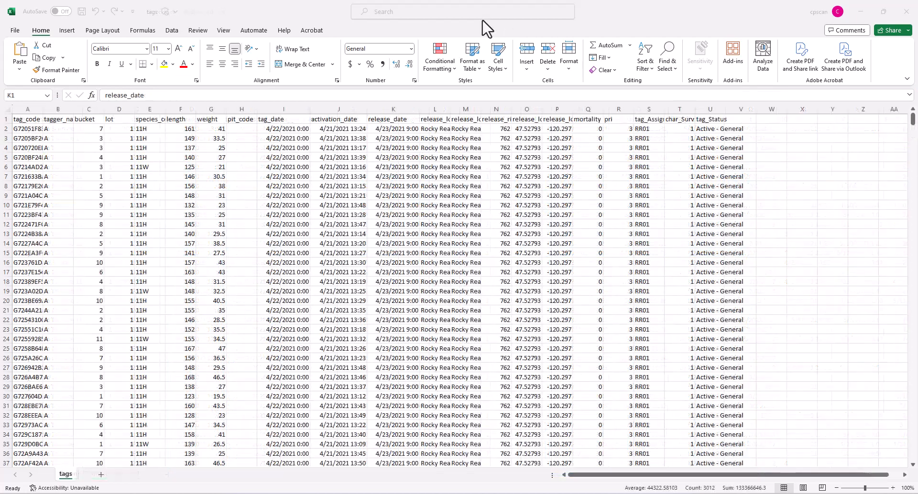
In Excel, apply the custom format m/dd/yy h:mm:ss to the tag_date, activation_date and release_date columns of the tags file and save it.
{"action": "left_click", "coordinate": [324, 228]}
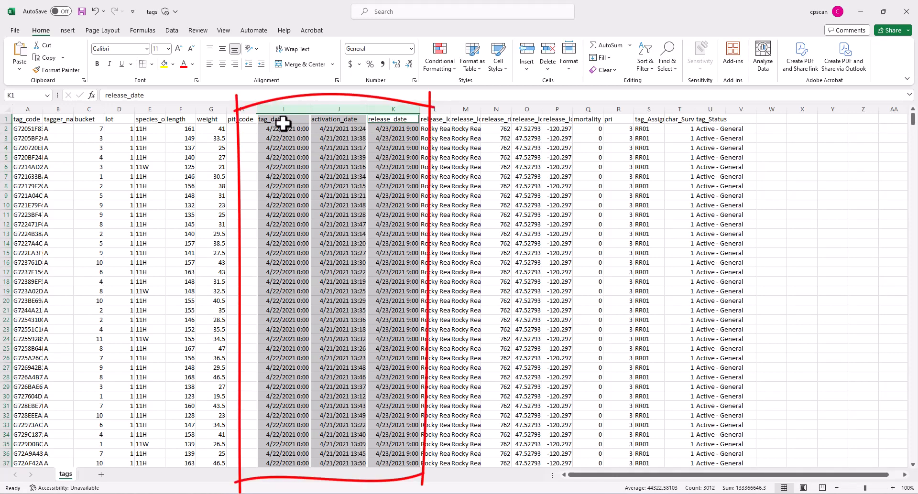
{"action": "right_click", "coordinate": [340, 215]}
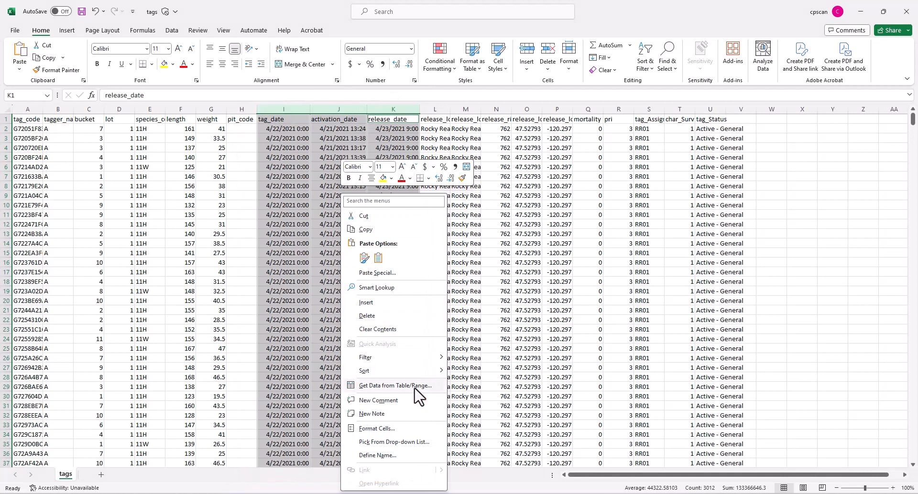
{"action": "left_click", "coordinate": [398, 432]}
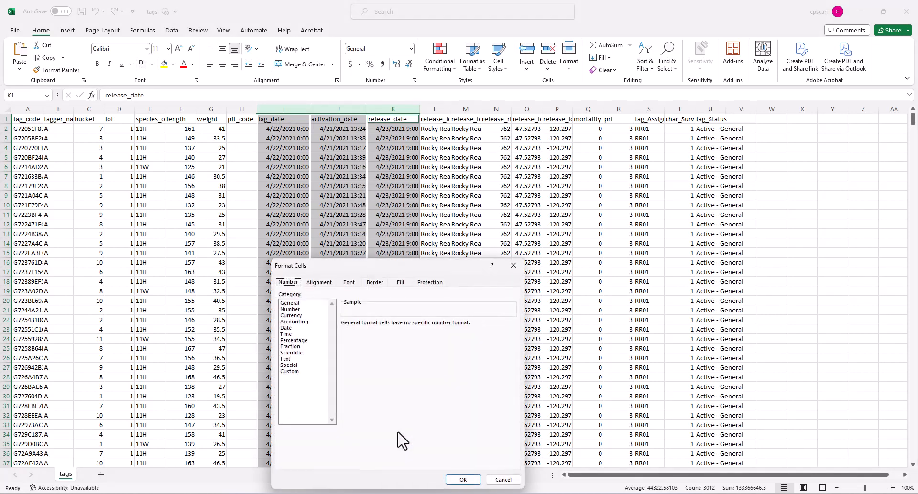
{"action": "left_click", "coordinate": [289, 371]}
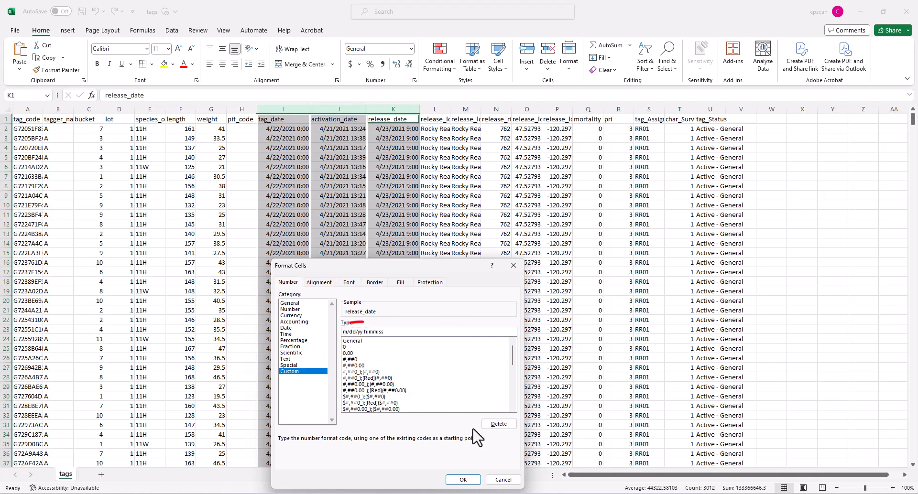
{"action": "left_click", "coordinate": [463, 480]}
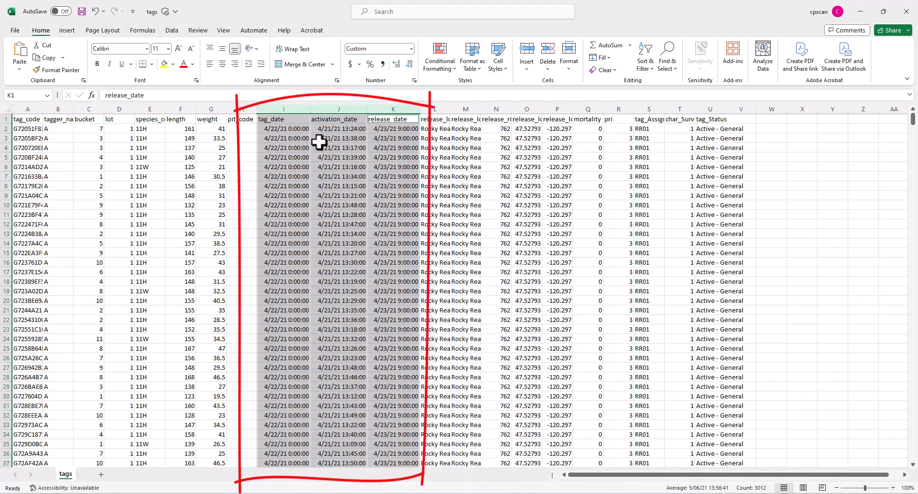
{"action": "left_click", "coordinate": [15, 31]}
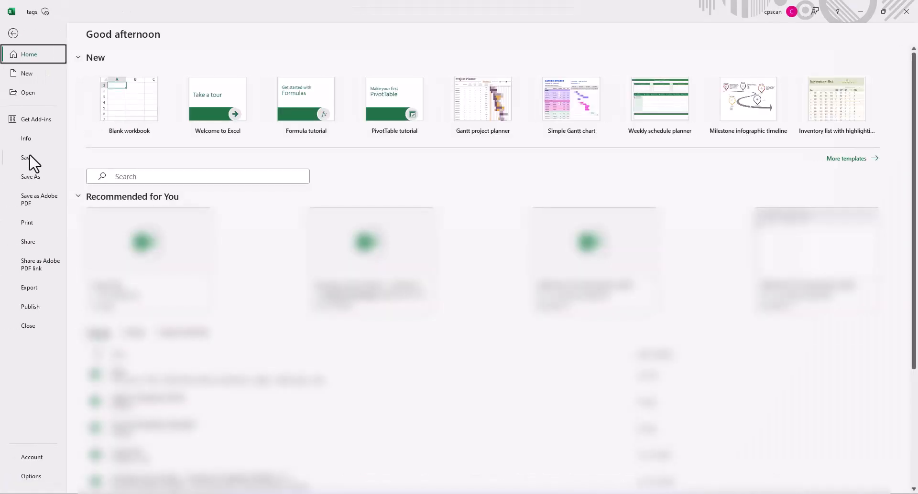
{"action": "left_click", "coordinate": [31, 163]}
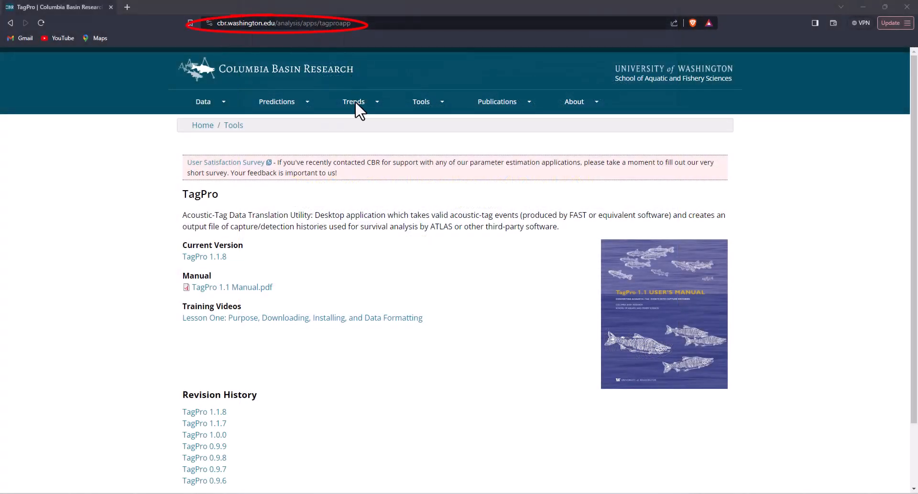
In the browser, open TagPro 1.1 Manual.pdf from the TagPro page, skim it and return to the page.
{"action": "left_click", "coordinate": [233, 286]}
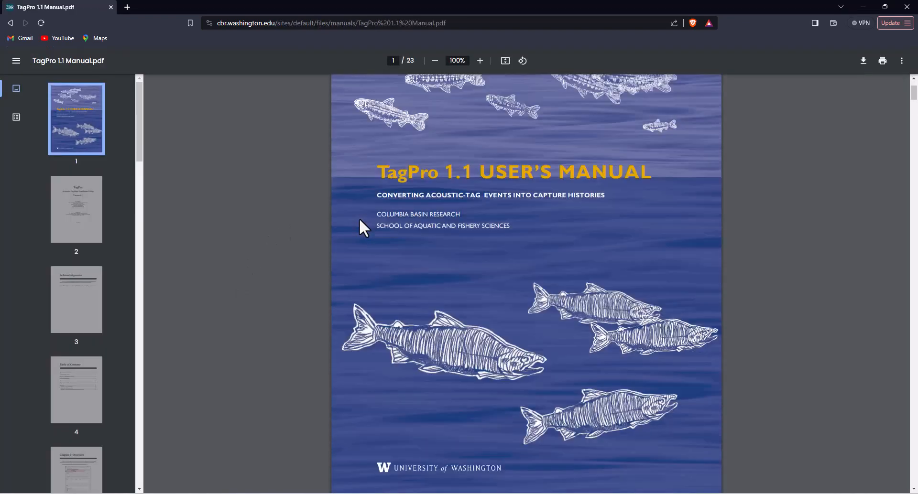
{"action": "scroll", "coordinate": [360, 218], "scroll_direction": "down", "scroll_amount": 5}
{"action": "scroll", "coordinate": [360, 217], "scroll_direction": "up", "scroll_amount": 3}
{"action": "left_click", "coordinate": [10, 23]}
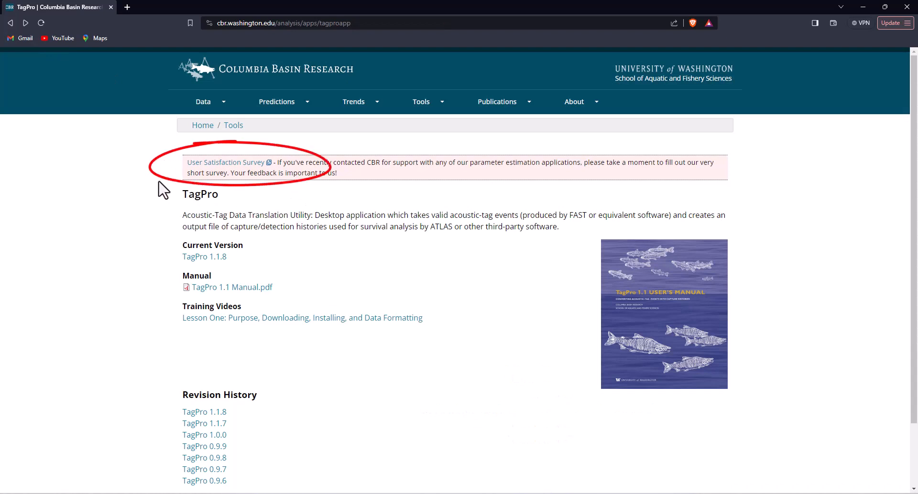
Open the User Satisfaction Survey from the TagPro page, look through its questions and return to the page.
{"action": "left_click", "coordinate": [216, 163]}
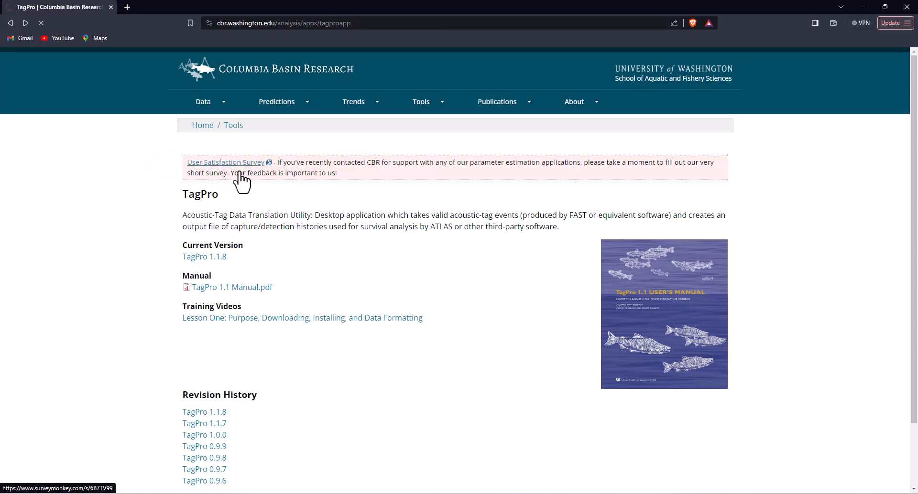
{"action": "scroll", "coordinate": [440, 225], "scroll_direction": "down", "scroll_amount": 10}
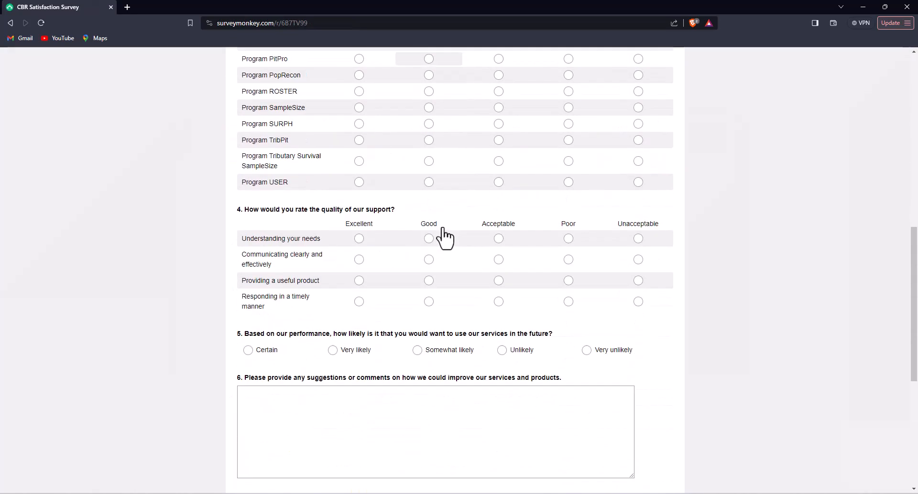
{"action": "scroll", "coordinate": [443, 235], "scroll_direction": "up", "scroll_amount": 10}
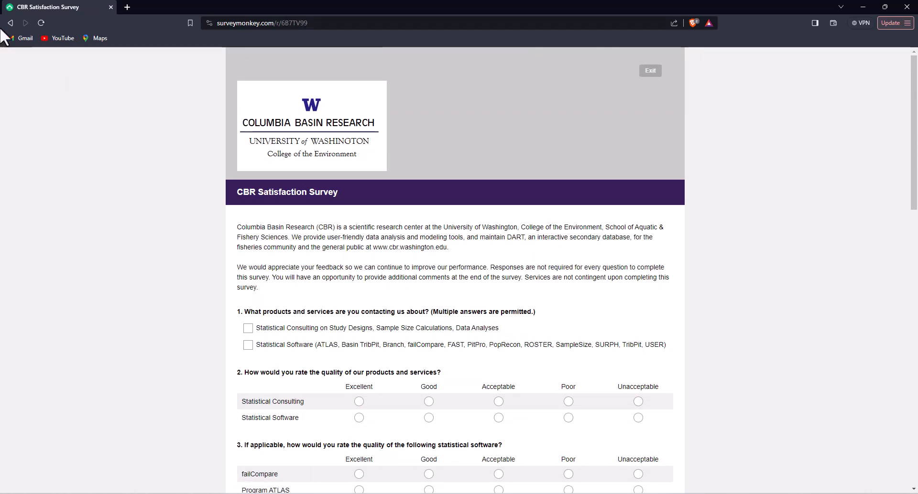
{"action": "left_click", "coordinate": [9, 21]}
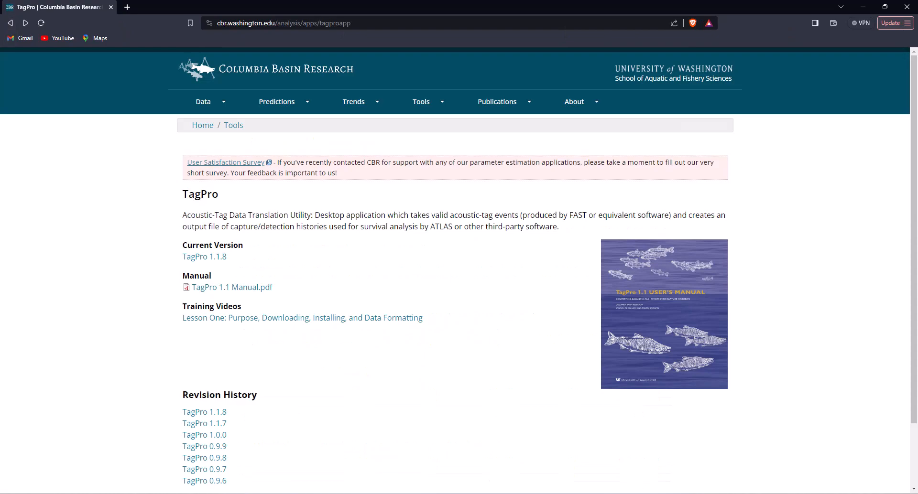